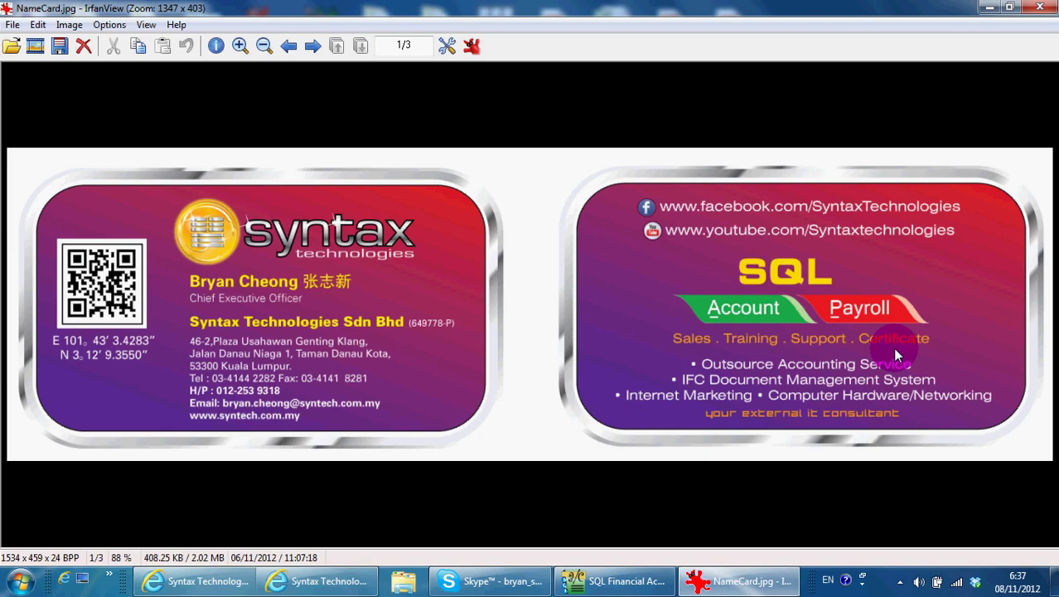
# Switch to Internet Explorer and look through the Syntax Technologies Facebook page, including the training centre certificate post.
pyautogui.click(170, 580)
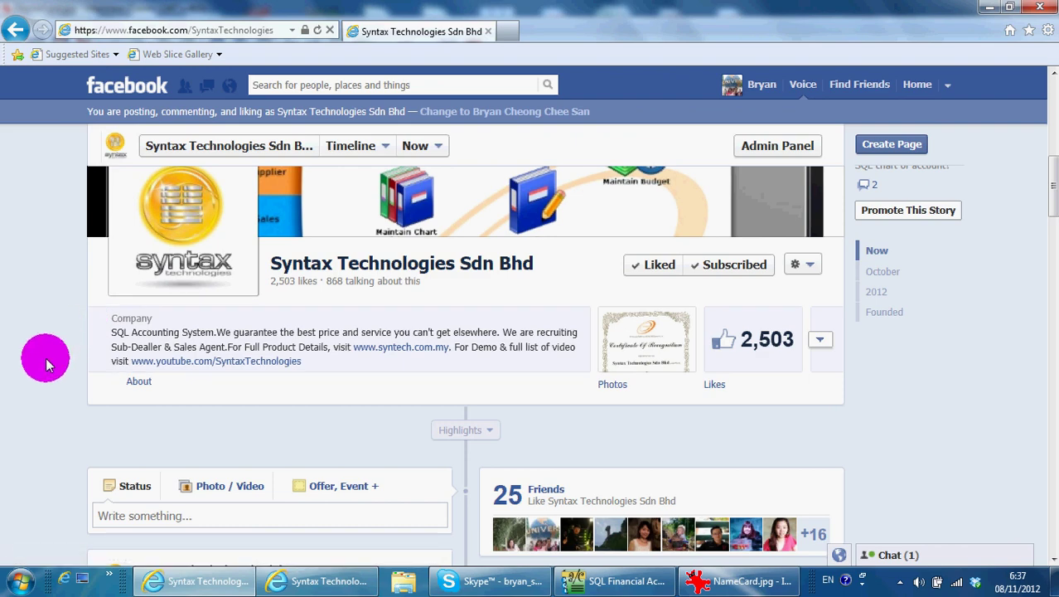
pyautogui.scroll(-5, 46, 363)
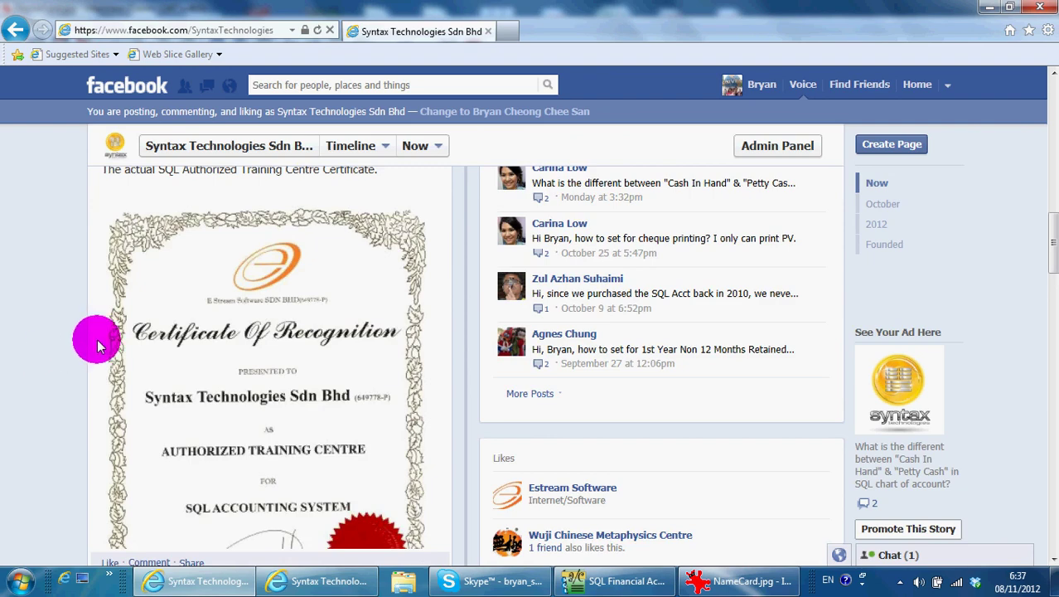
pyautogui.scroll(-1, 255, 534)
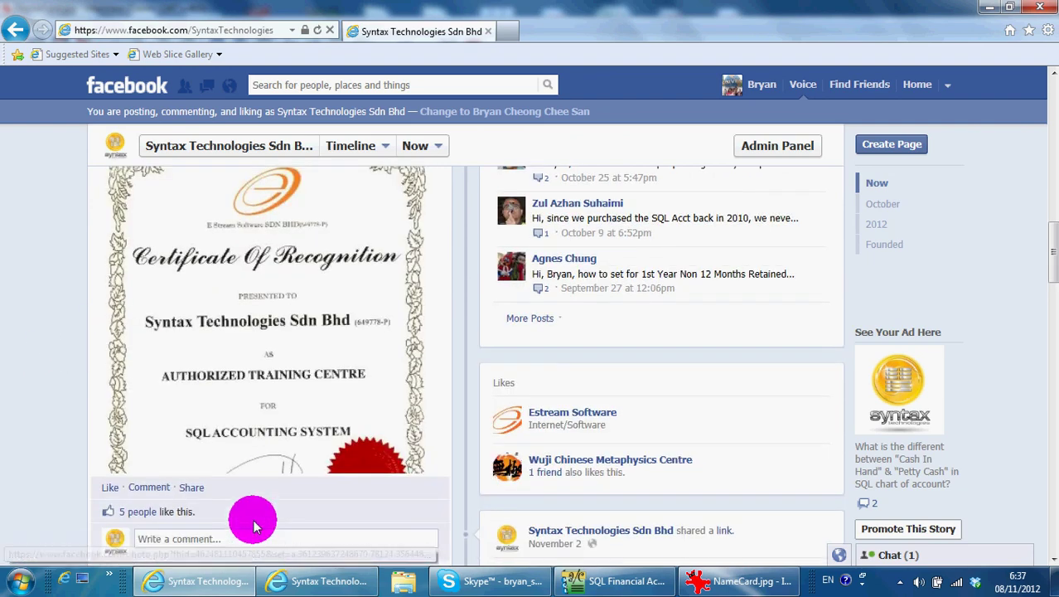
pyautogui.scroll(5, 253, 524)
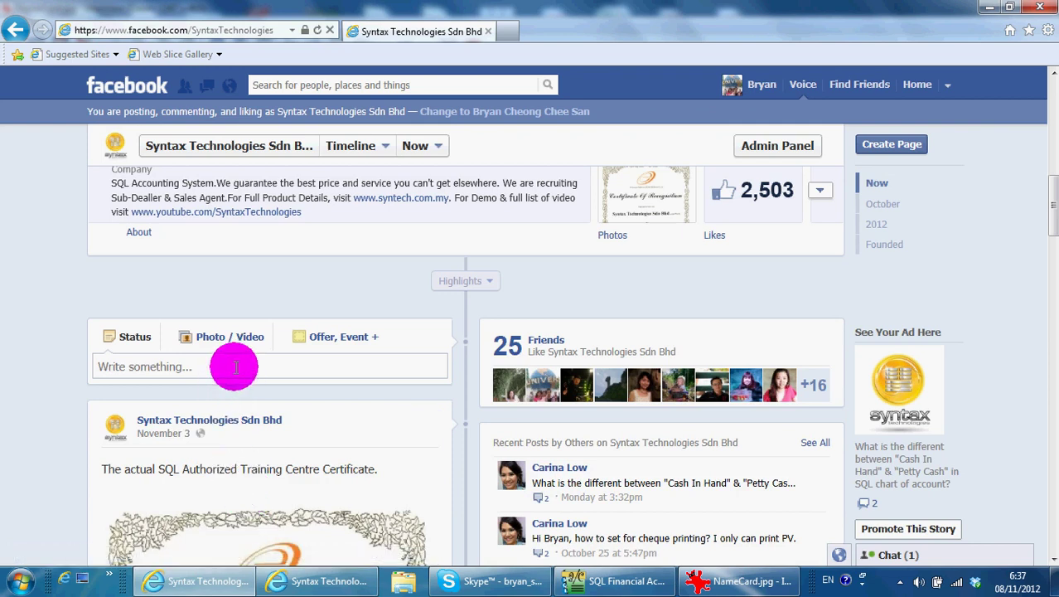
pyautogui.click(233, 368)
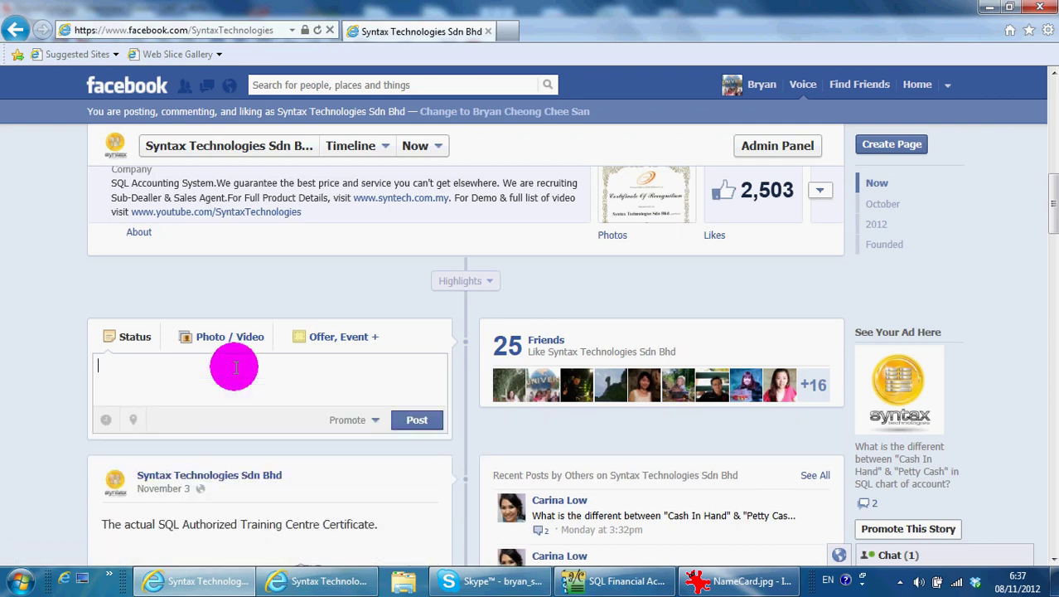
# Browse the uploaded lesson videos on the Syntax Technologies YouTube channel.
pyautogui.click(280, 580)
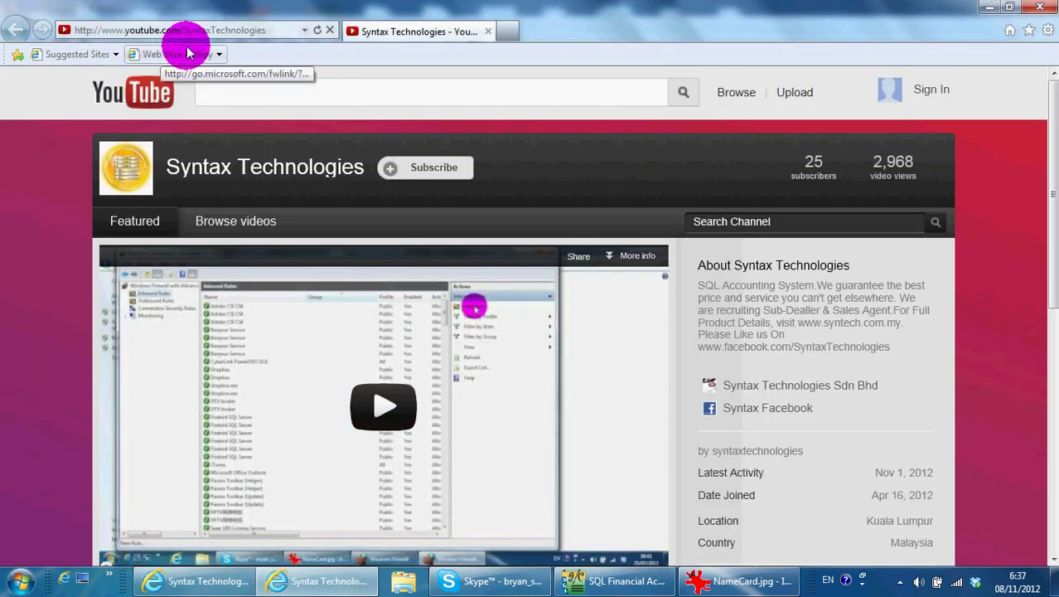
pyautogui.click(253, 230)
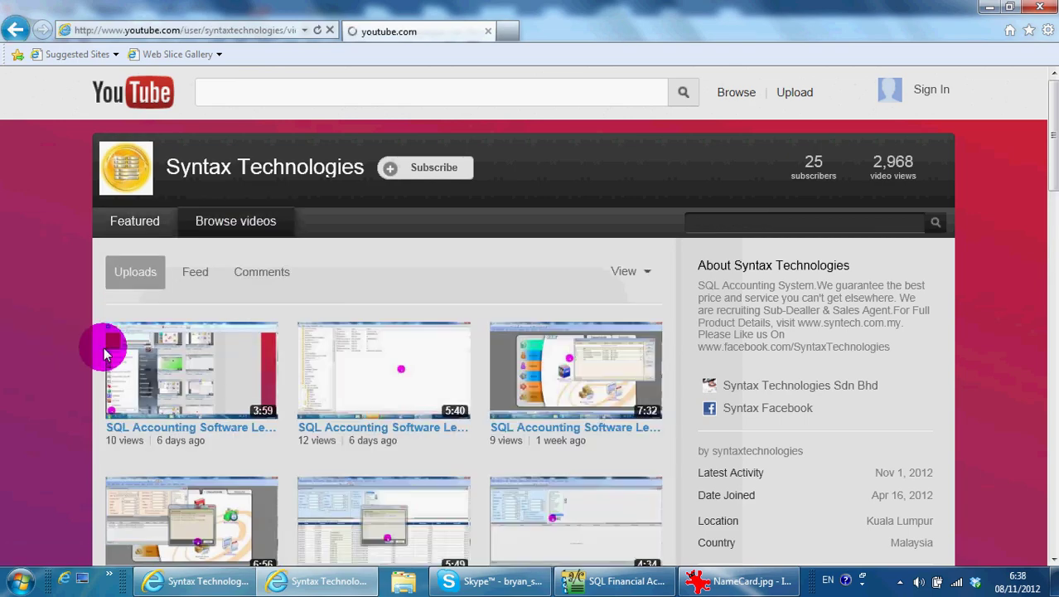
pyautogui.scroll(-3, 105, 355)
pyautogui.scroll(-3, 159, 296)
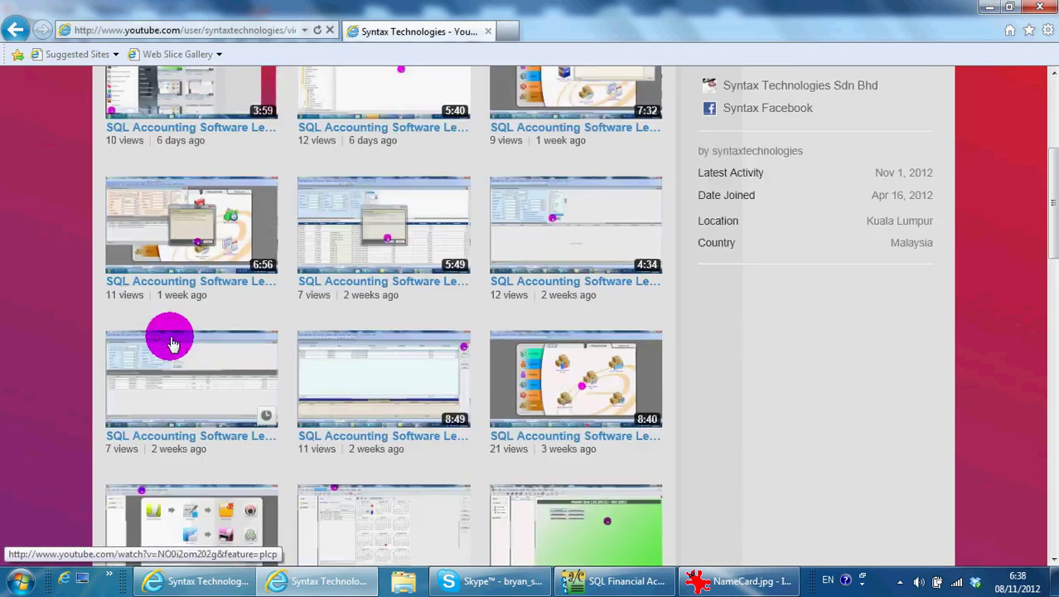
pyautogui.scroll(-5, 166, 348)
pyautogui.scroll(-2, 170, 349)
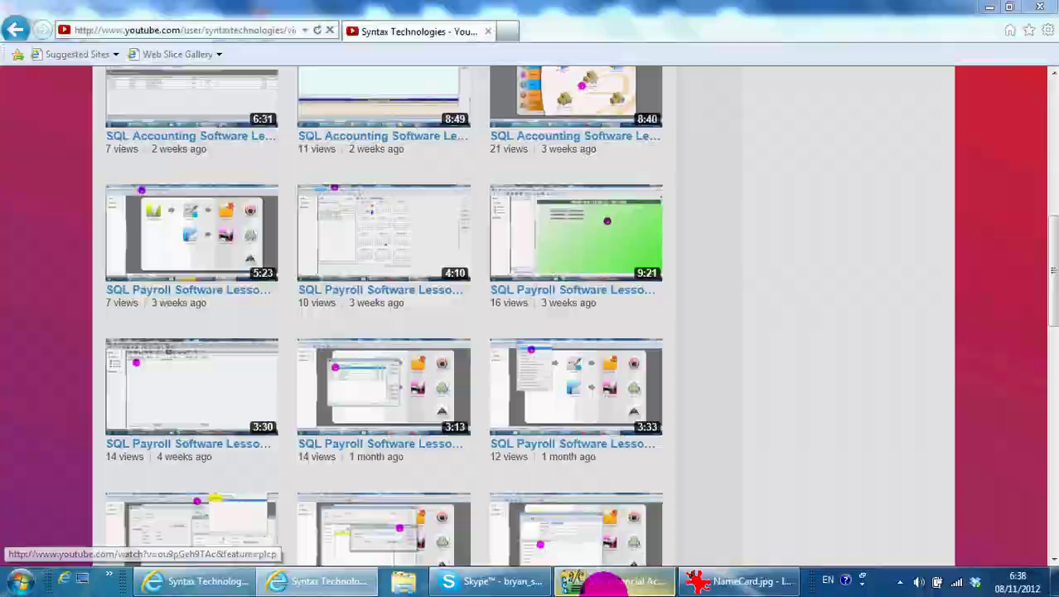
# Switch to SQL Financial Accounting and start a new customer payment for ALPHA & BETA COMPUTER, code 300-A0002.
pyautogui.click(601, 582)
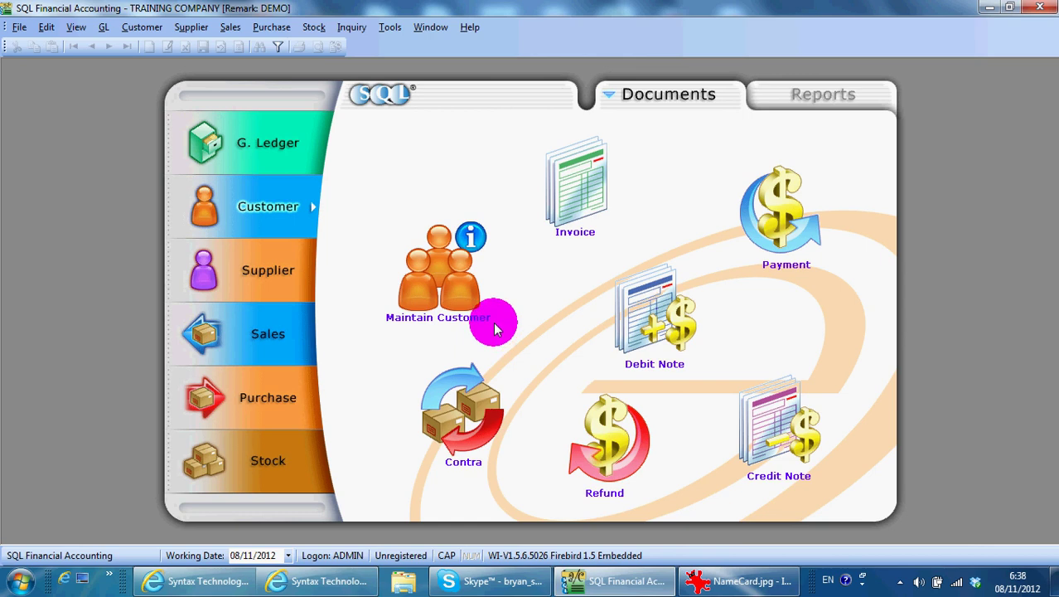
pyautogui.click(250, 222)
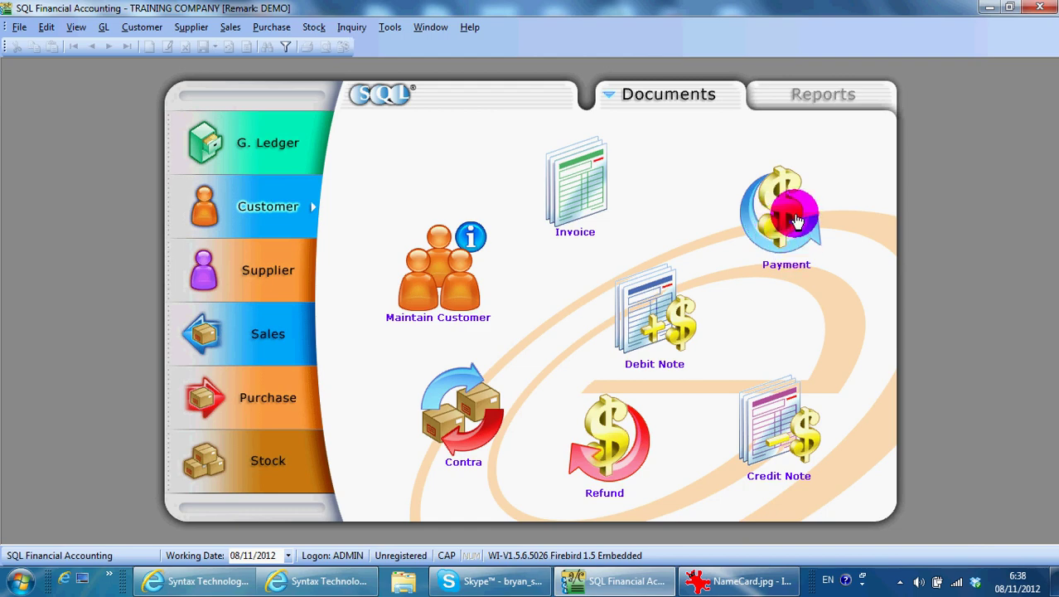
pyautogui.click(795, 221)
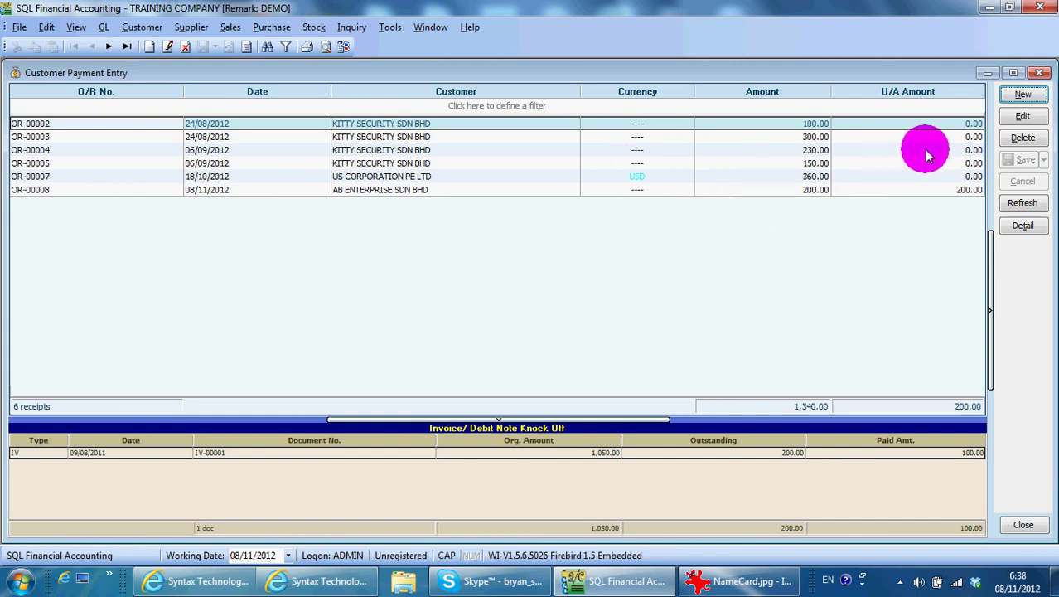
pyautogui.click(1023, 93)
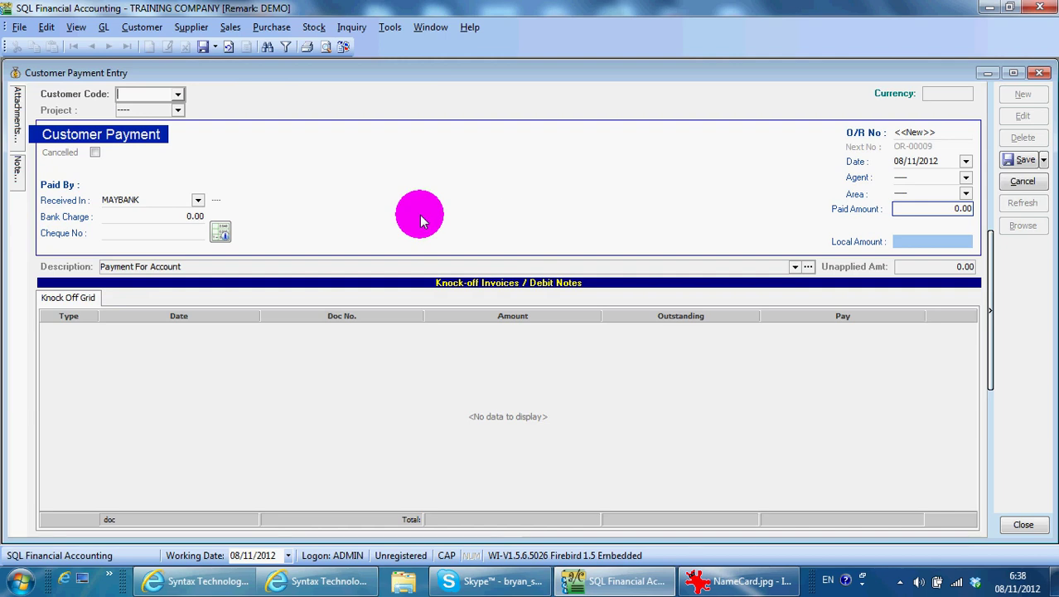
pyautogui.write('A')
pyautogui.press('Down')
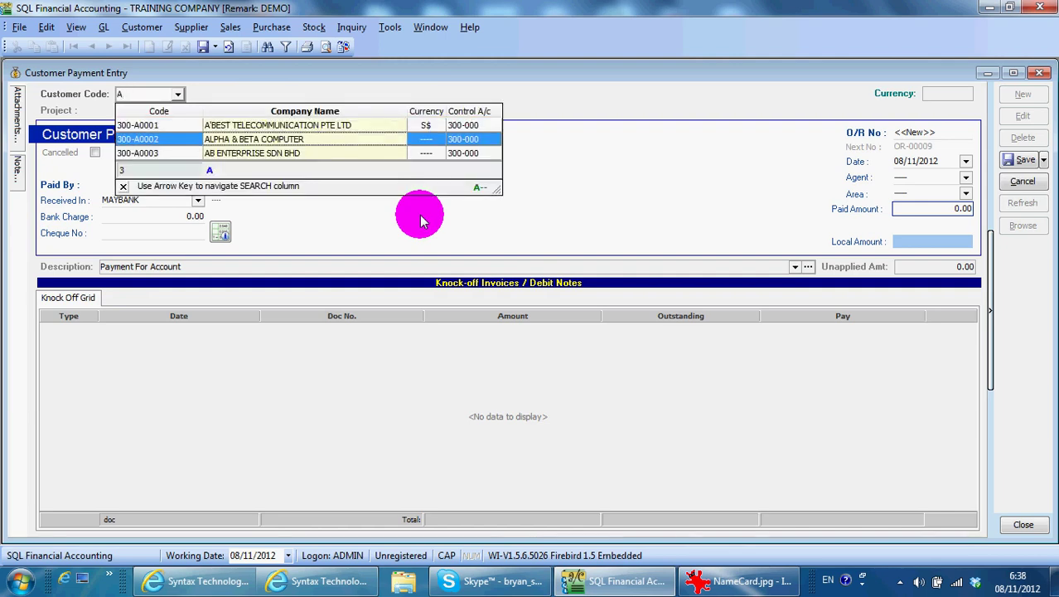
pyautogui.press('Return')
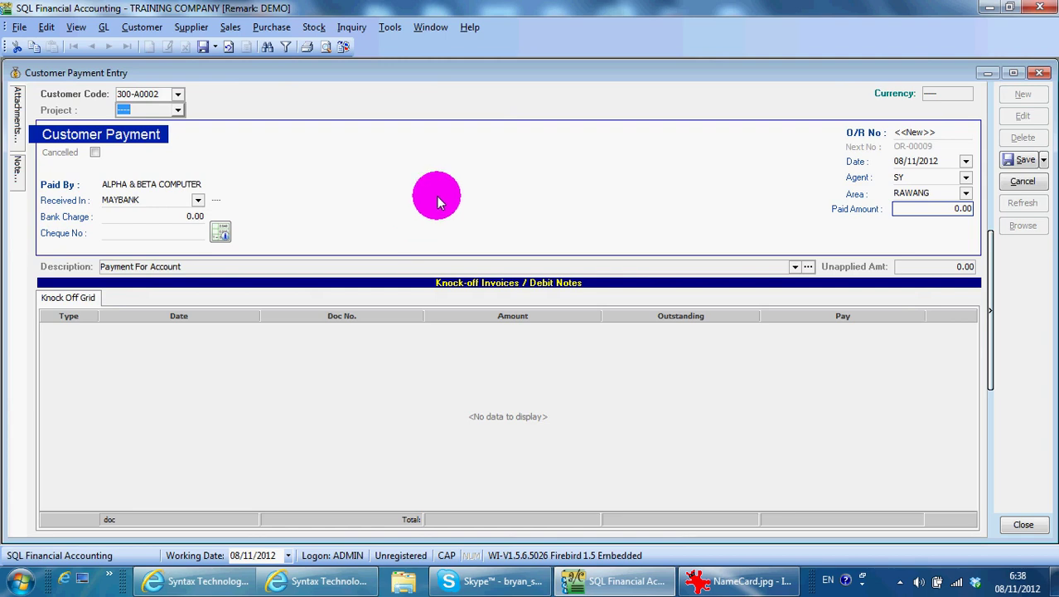
# Enter cheque number MBB123456 and a paid amount of 300 for the customer payment.
pyautogui.click(185, 236)
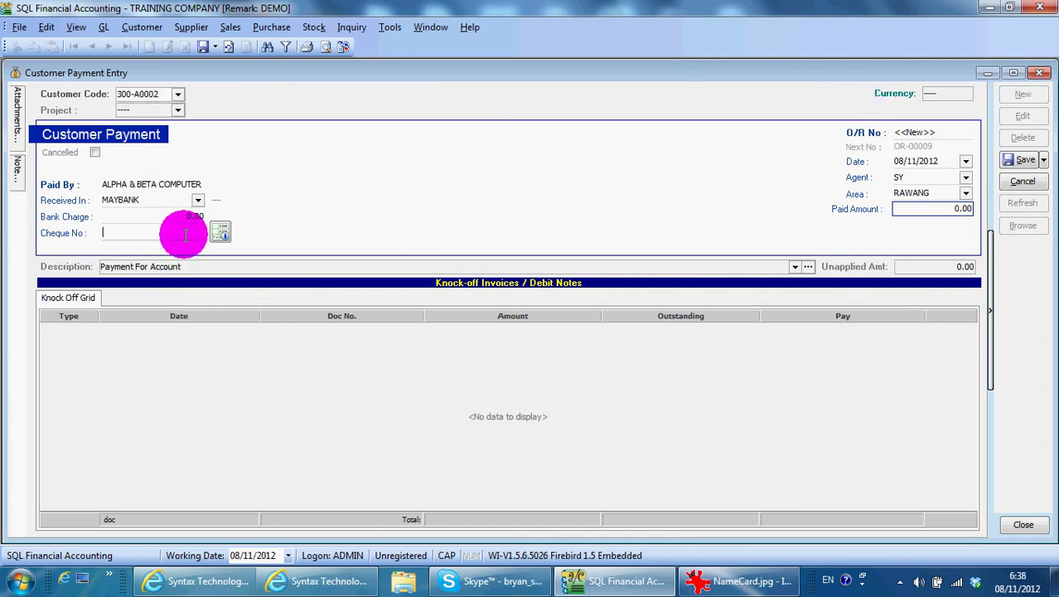
pyautogui.write('MBB123456')
pyautogui.click(935, 208)
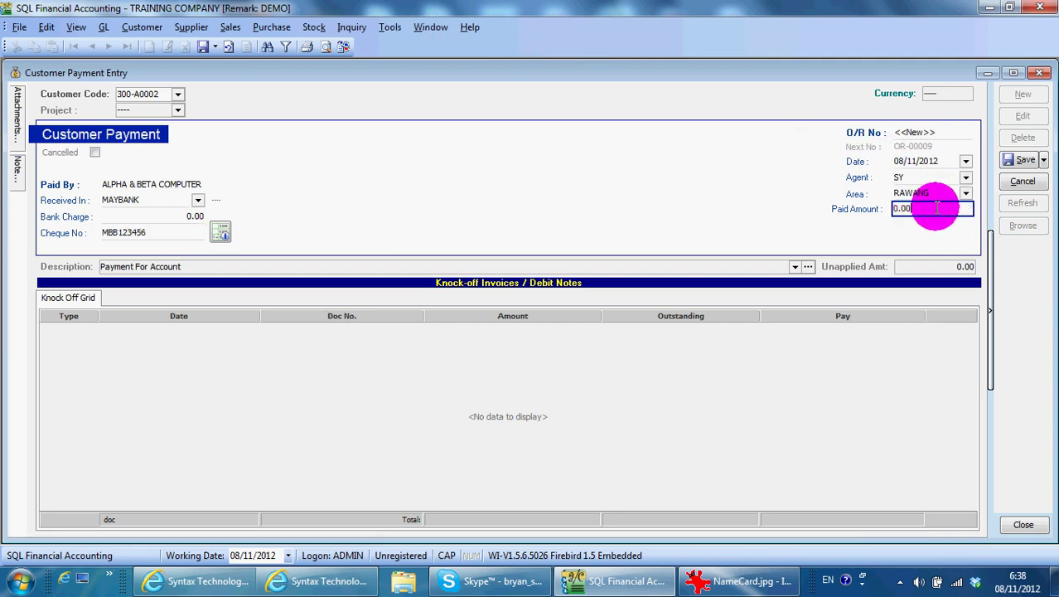
pyautogui.doubleClick(935, 208)
pyautogui.write('3')
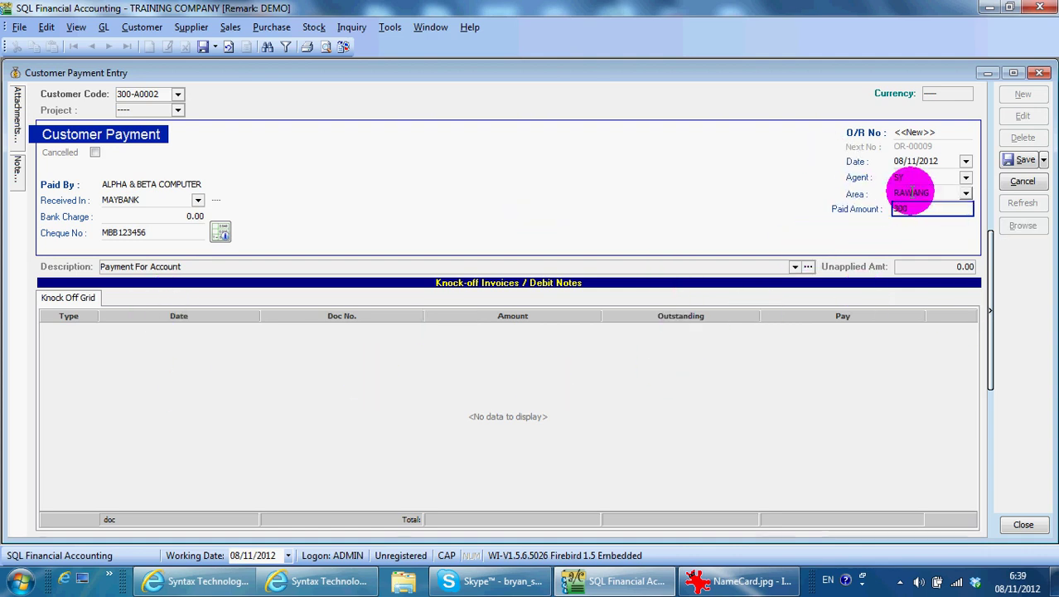
# Open Bank Deposit from the customer payment and create a new deposit with bank slip number MBB123456.
pyautogui.rightClick(553, 176)
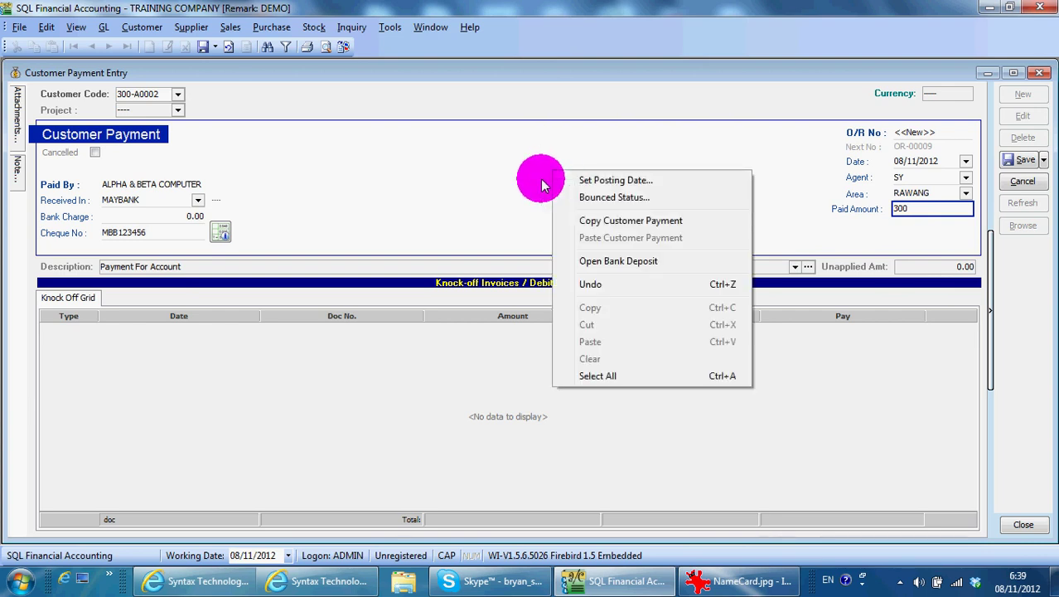
pyautogui.click(682, 264)
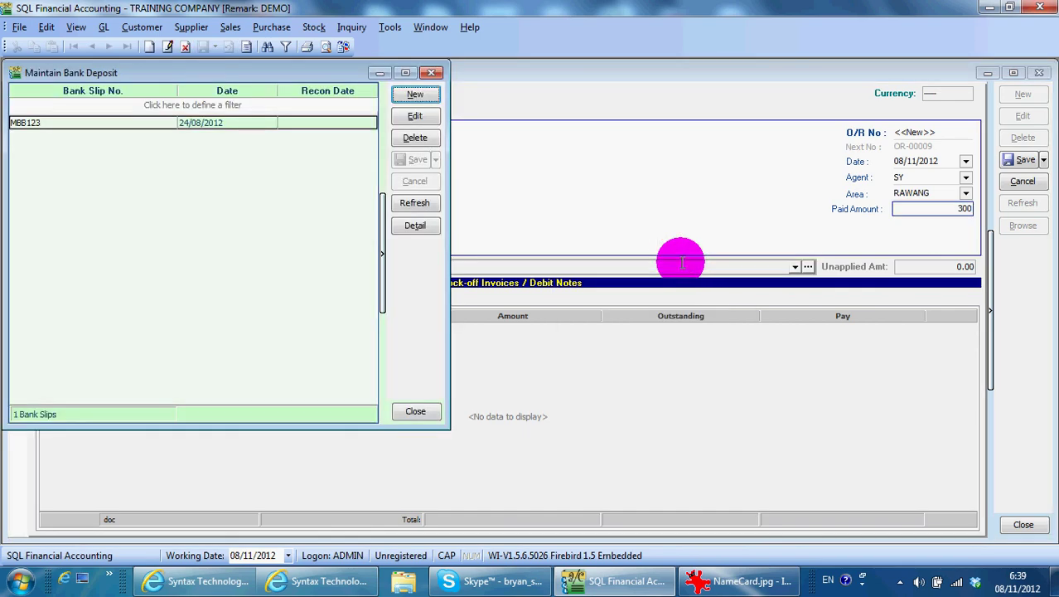
pyautogui.click(418, 96)
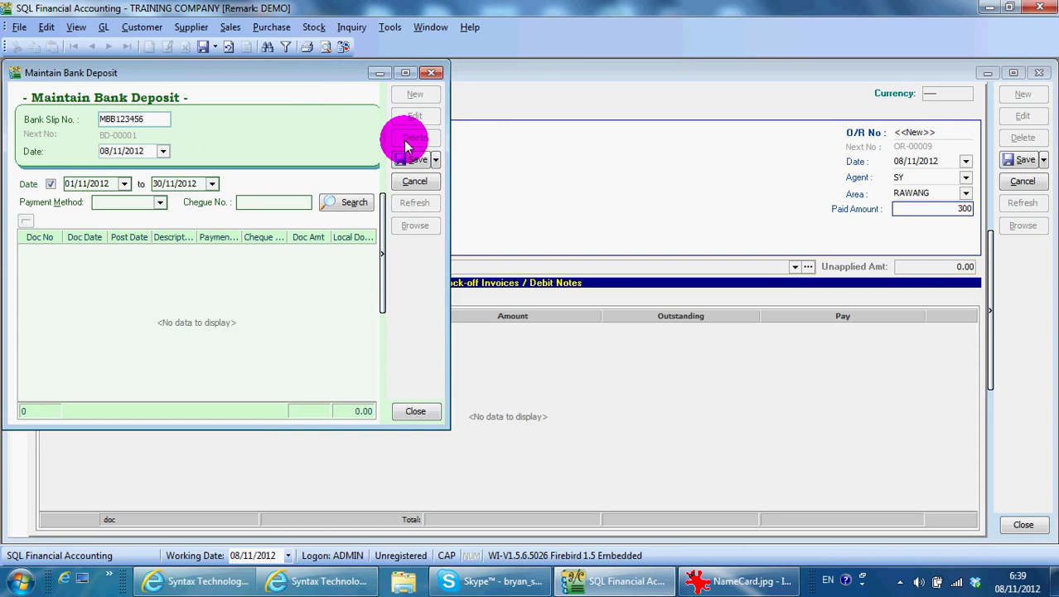
# Set the deposit's search start date to 01/01/2012 and search for documents to bank in.
pyautogui.click(79, 183)
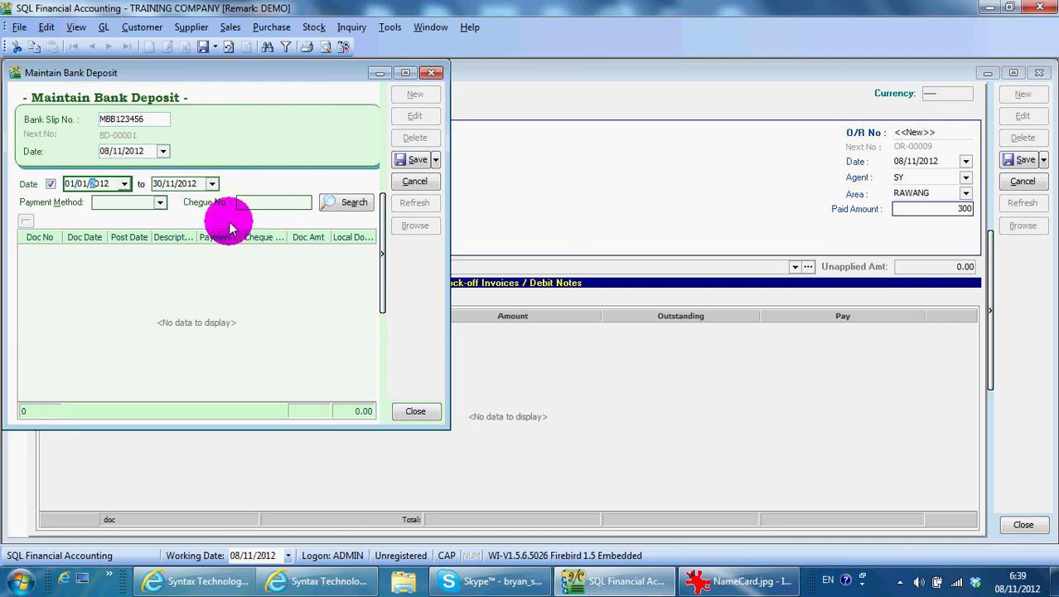
pyautogui.click(340, 203)
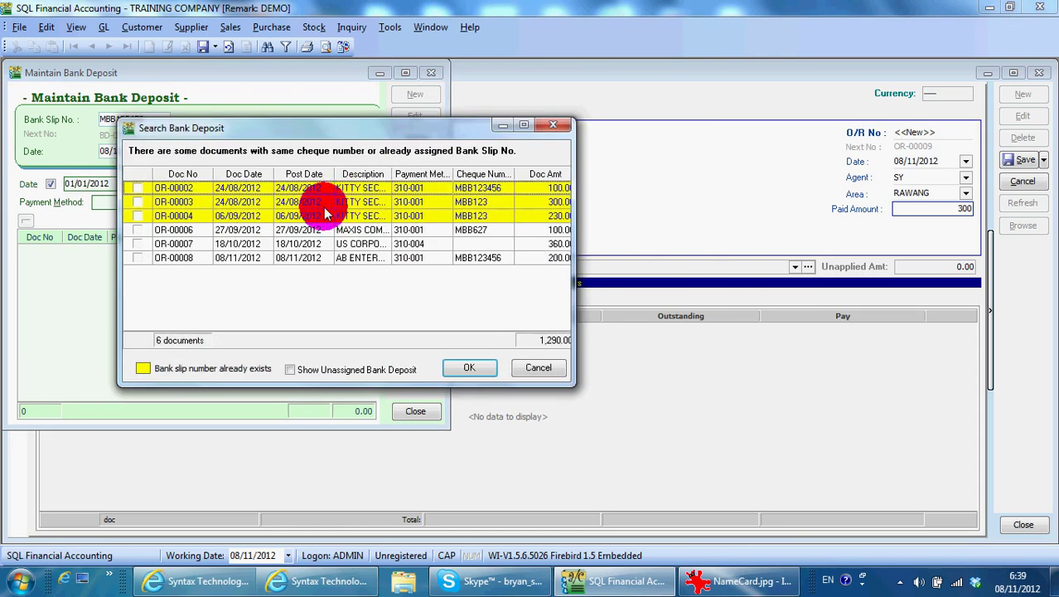
pyautogui.moveTo(276, 129); pyautogui.dragTo(421, 84)
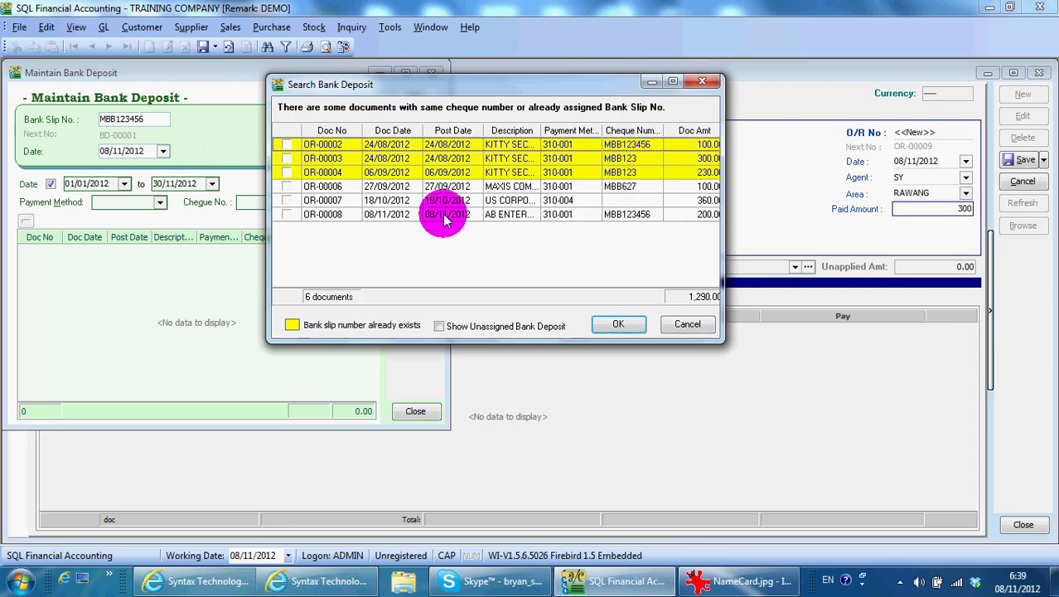
# Add receipts OR-00008 and OR-00002 to the bank deposit, save it and close the deposit window.
pyautogui.click(285, 214)
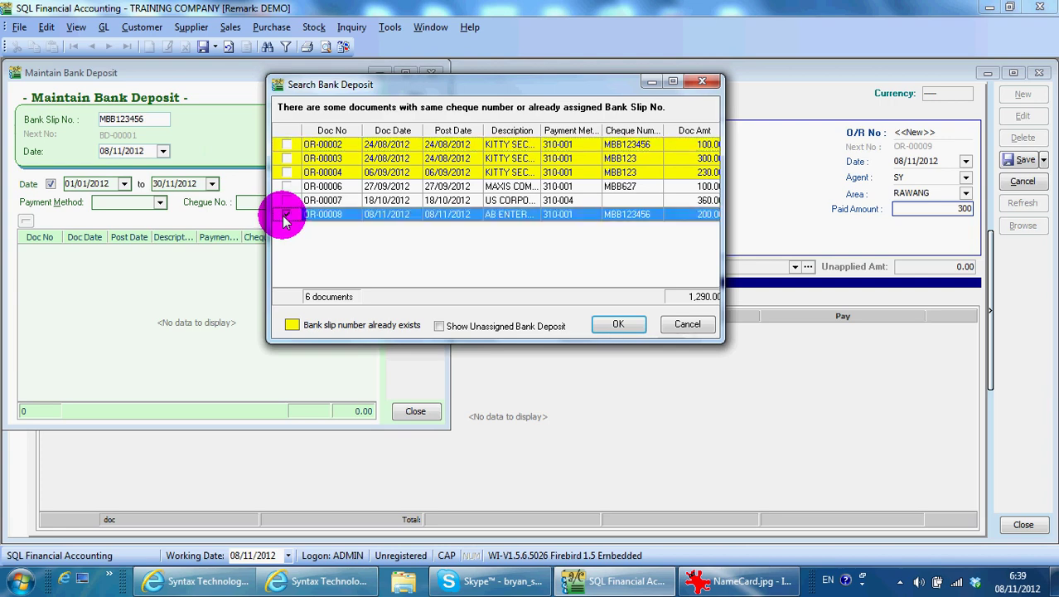
pyautogui.click(286, 145)
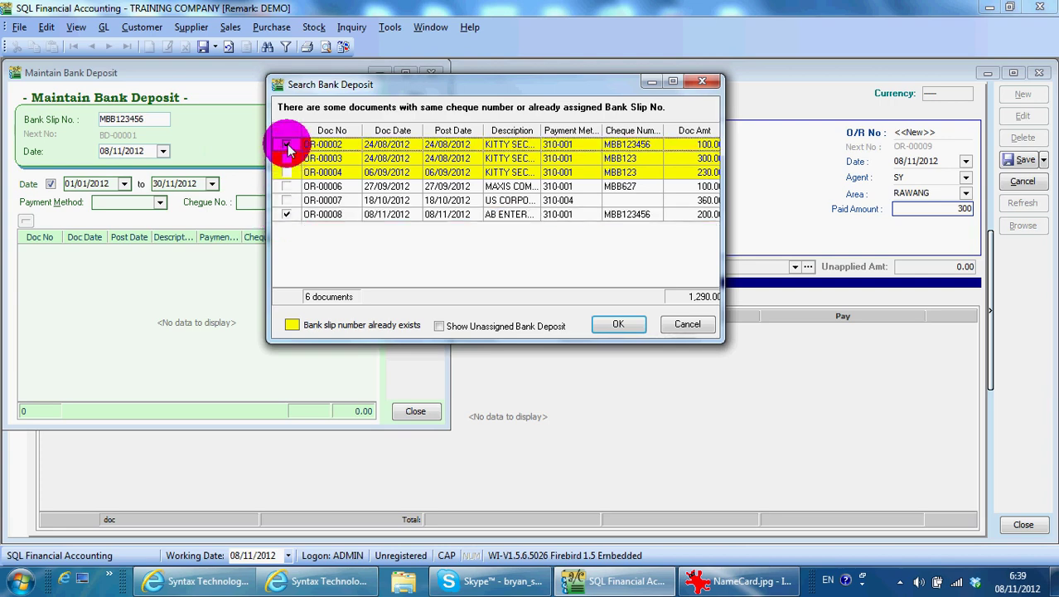
pyautogui.click(617, 324)
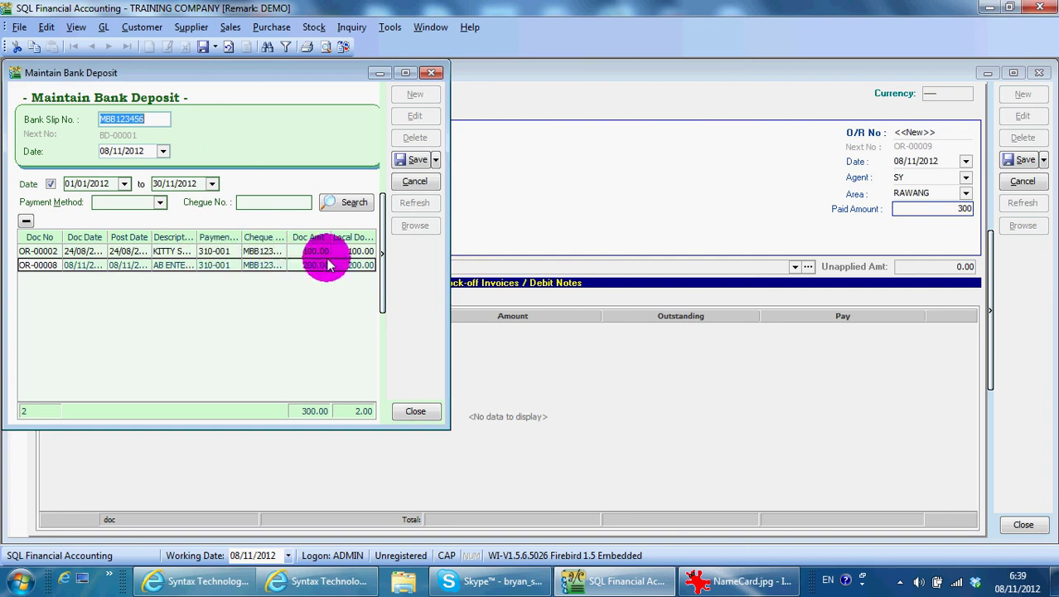
pyautogui.click(420, 177)
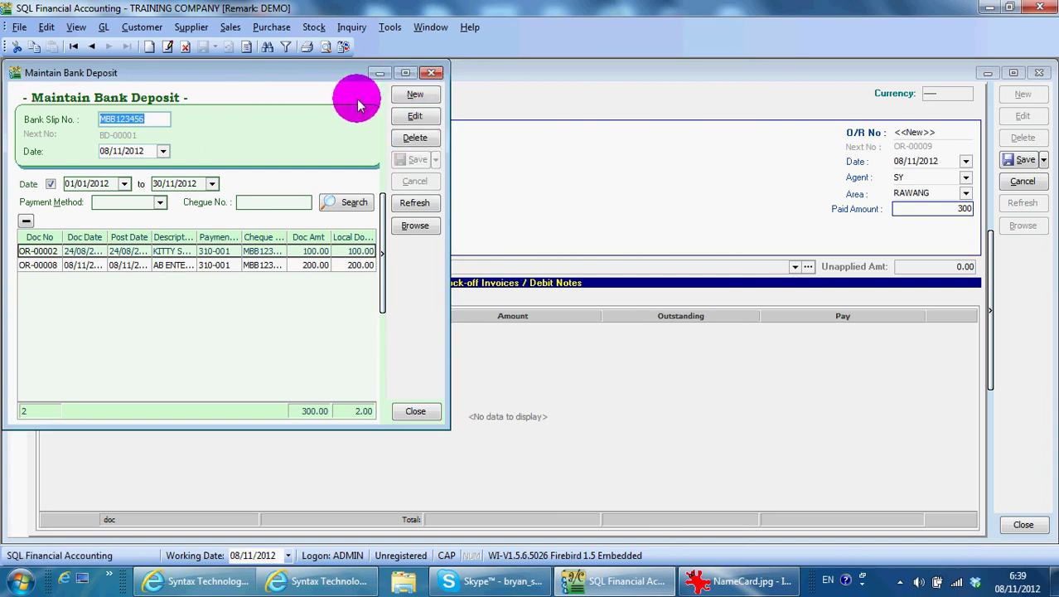
pyautogui.click(432, 74)
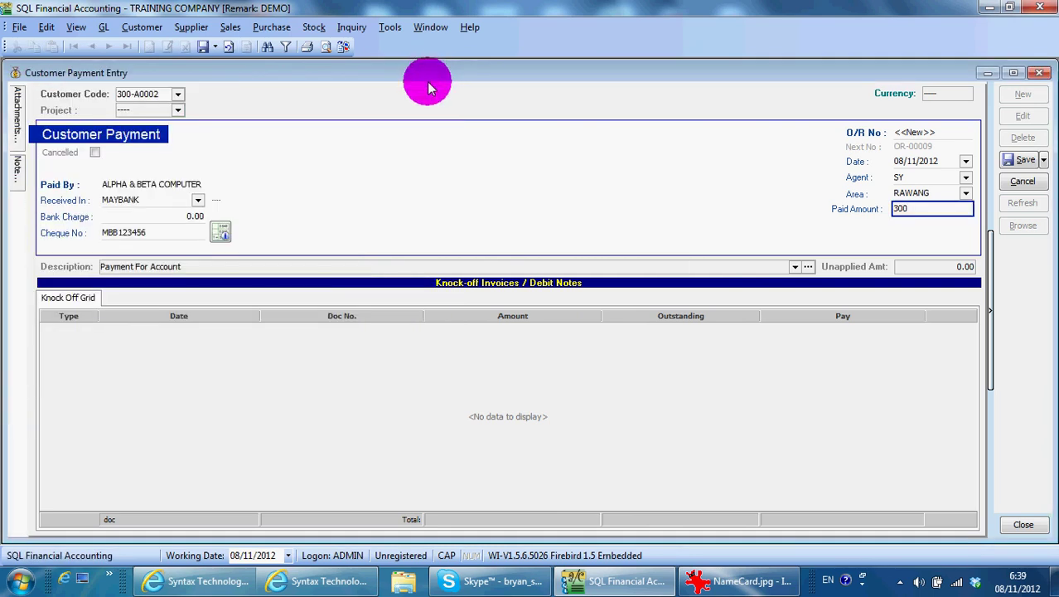
# Open Bank Reconciliation for the MAYBANK account 310-001 and list its transactions from 01/11/2012 to 30/11/2012 to examine the deposit entry.
pyautogui.click(102, 30)
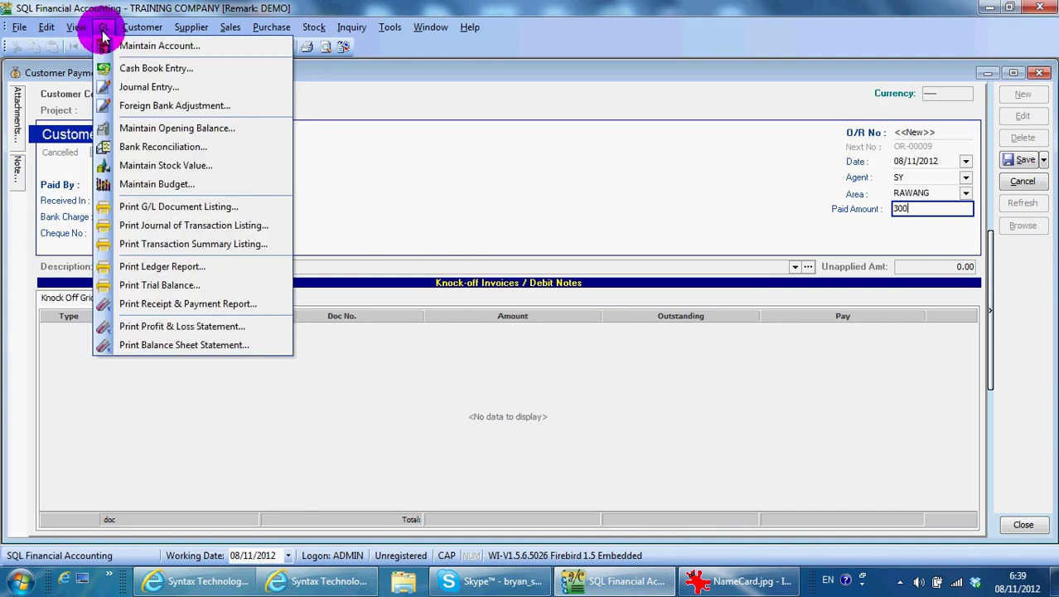
pyautogui.click(174, 146)
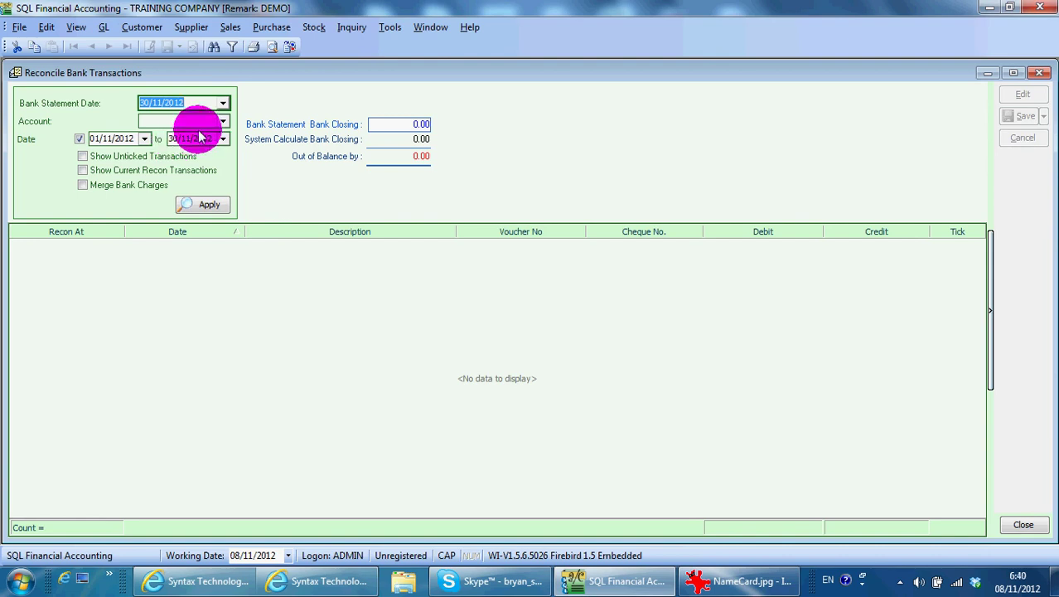
pyautogui.click(222, 122)
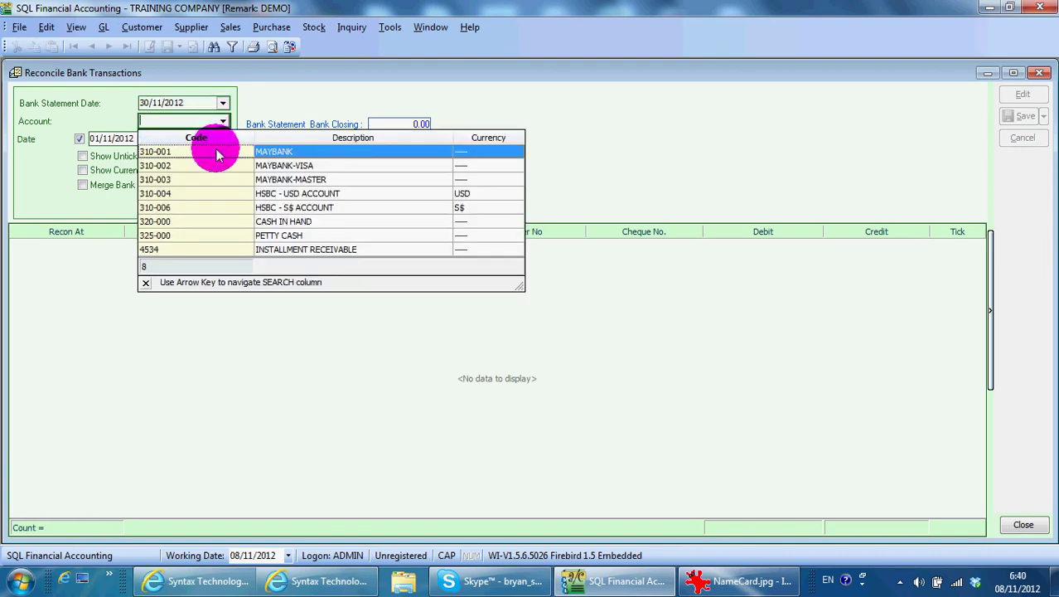
pyautogui.click(214, 152)
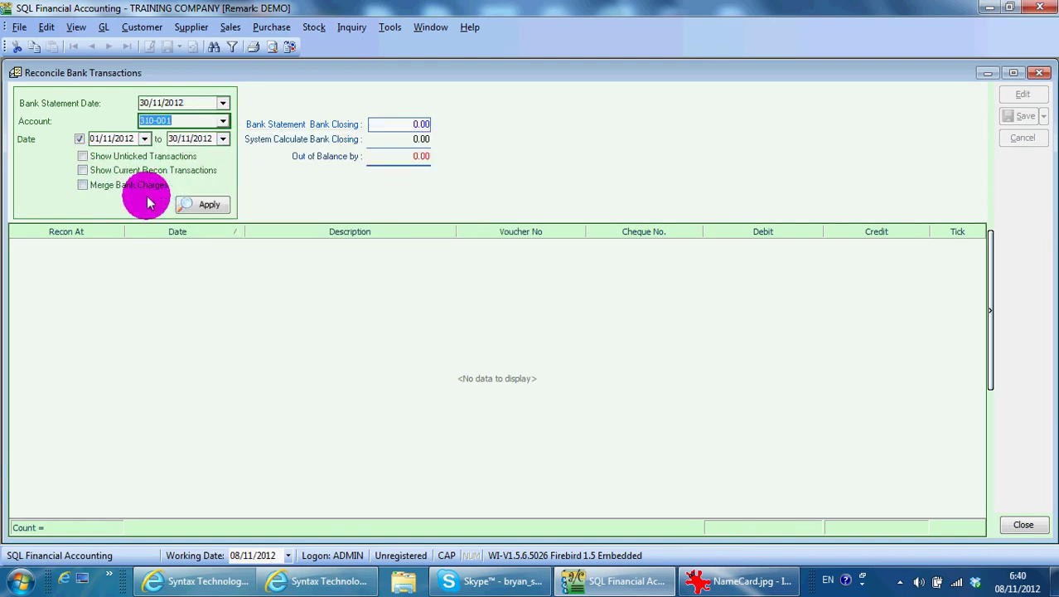
pyautogui.click(208, 206)
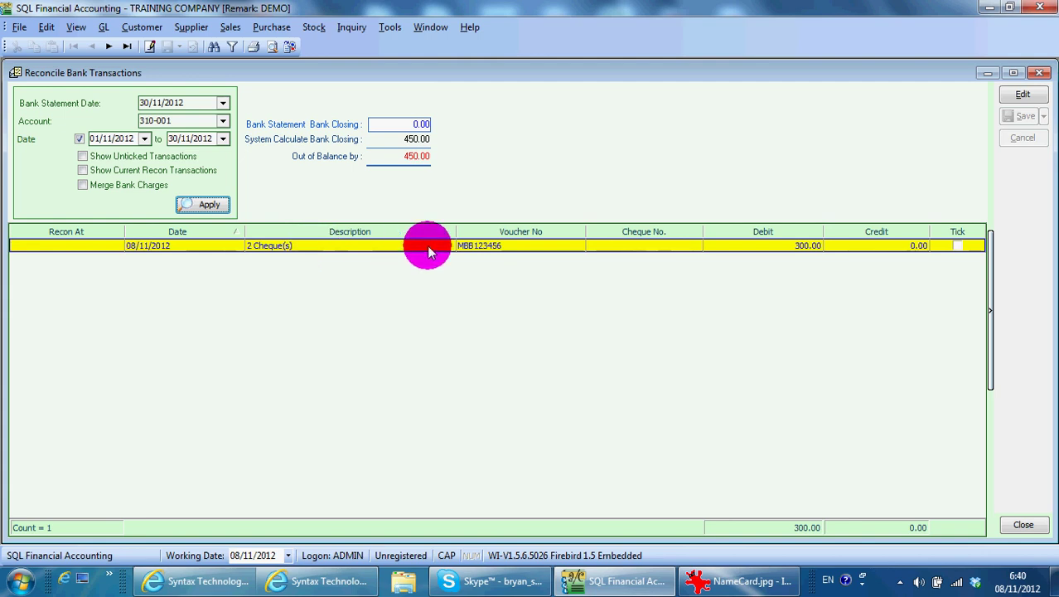
pyautogui.click(768, 238)
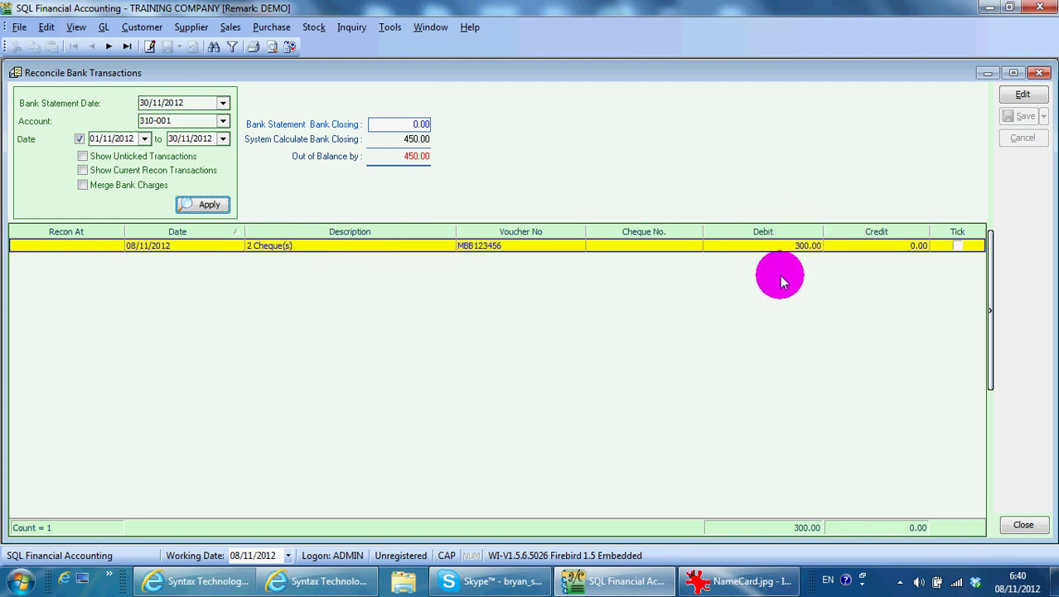
pyautogui.click(851, 249)
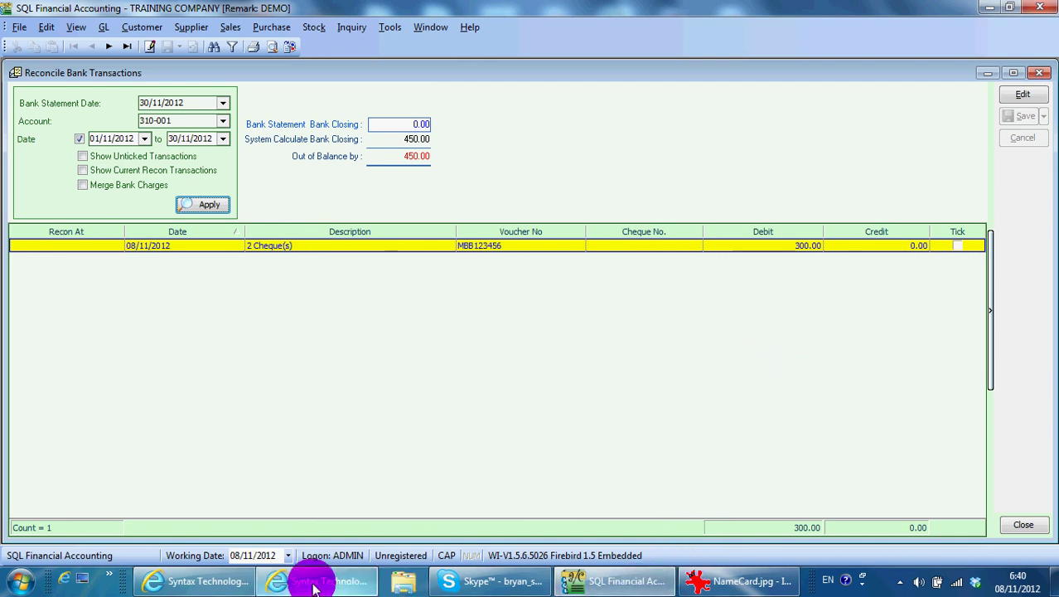
# Switch to IrfanView to show the company name card image.
pyautogui.click(707, 584)
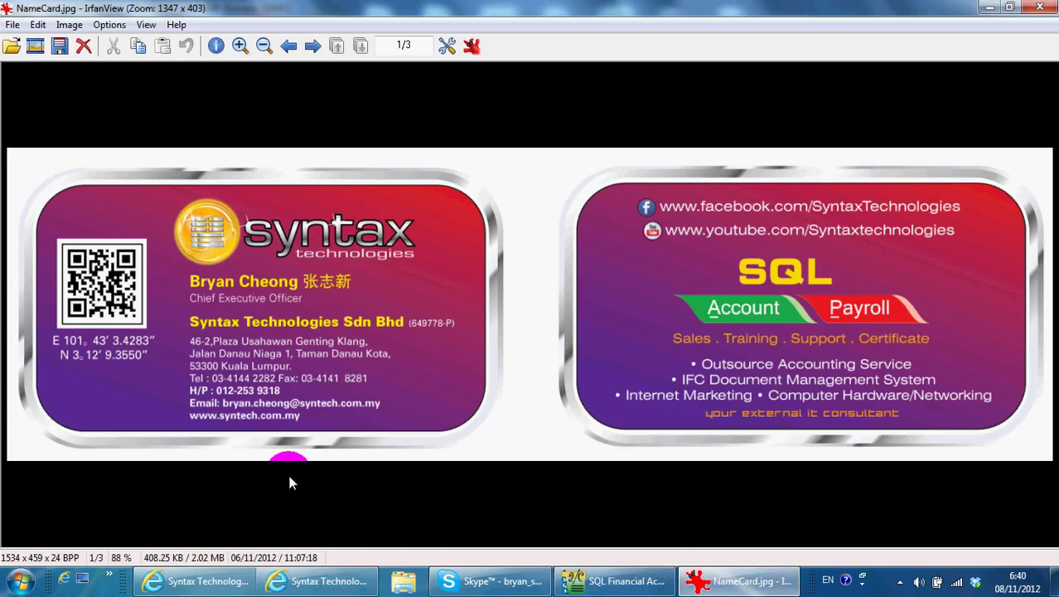